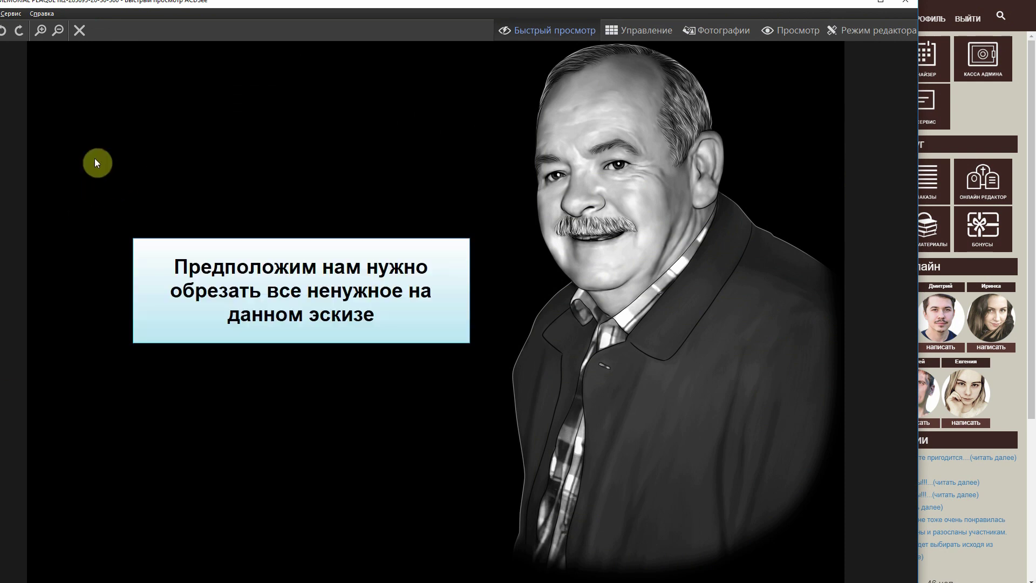
- Fit the image viewer window on screen, inspect the source portrait sketch, and close the viewer
{"action": "left_click_drag", "start_coordinate": [11, 2], "coordinate": [226, 150]}
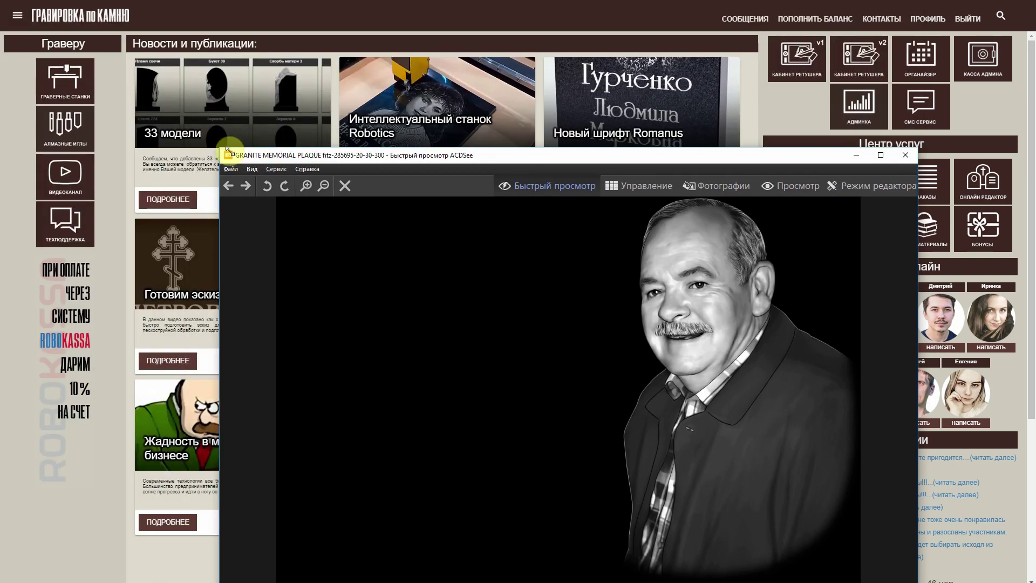
{"action": "left_click_drag", "start_coordinate": [436, 165], "coordinate": [311, 55]}
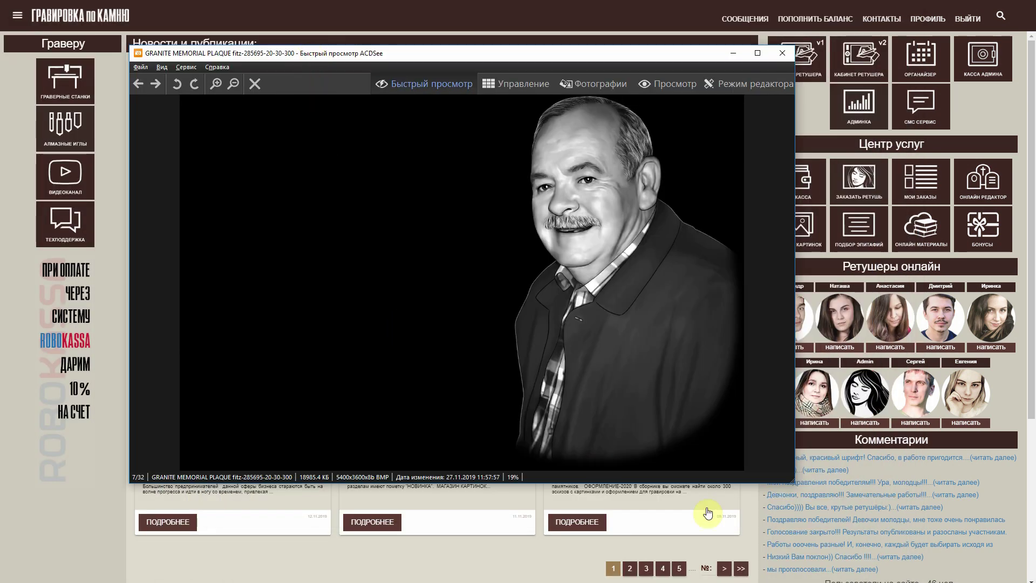
{"action": "left_click_drag", "start_coordinate": [794, 482], "coordinate": [849, 537]}
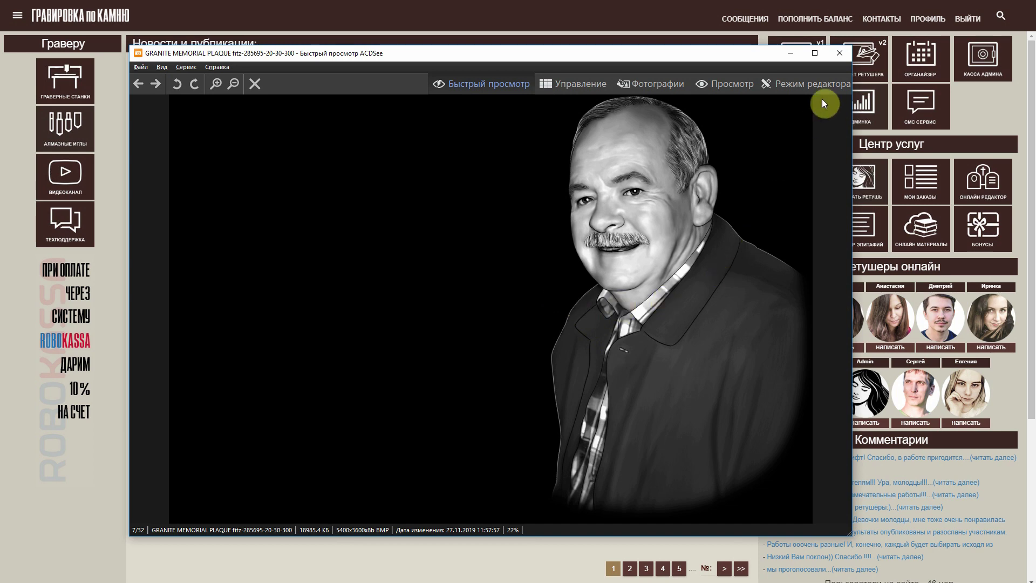
{"action": "left_click", "coordinate": [843, 55]}
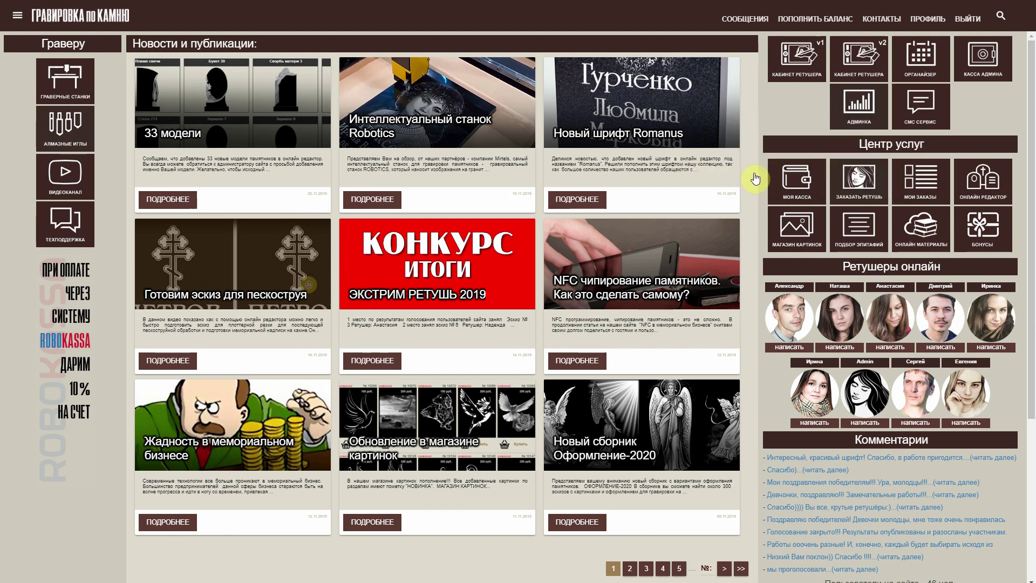
- Open the online sketch editor and change the monument model to "Овал с растушевкой" from the tile category
{"action": "left_click", "coordinate": [976, 182]}
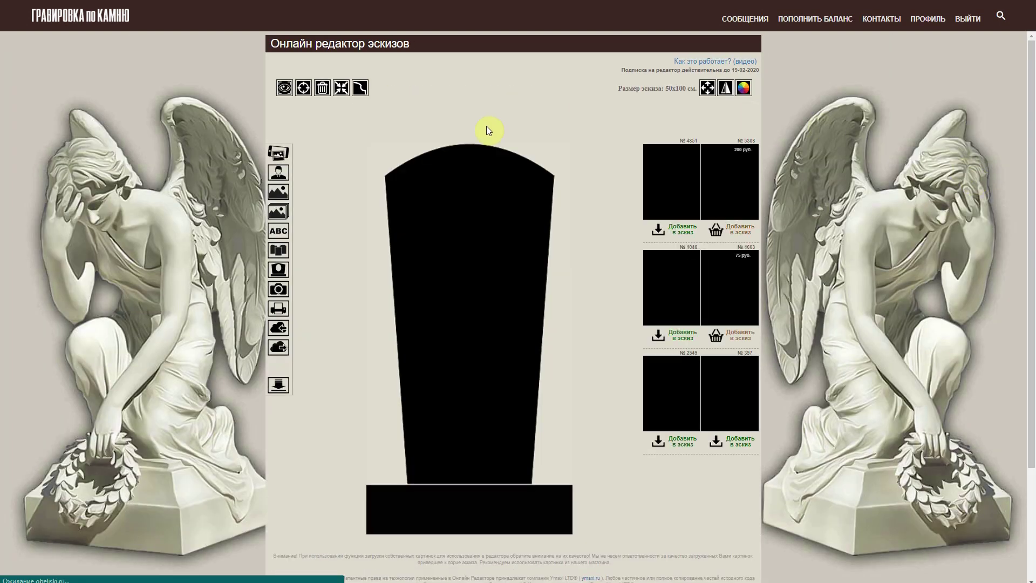
{"action": "left_click", "coordinate": [278, 252]}
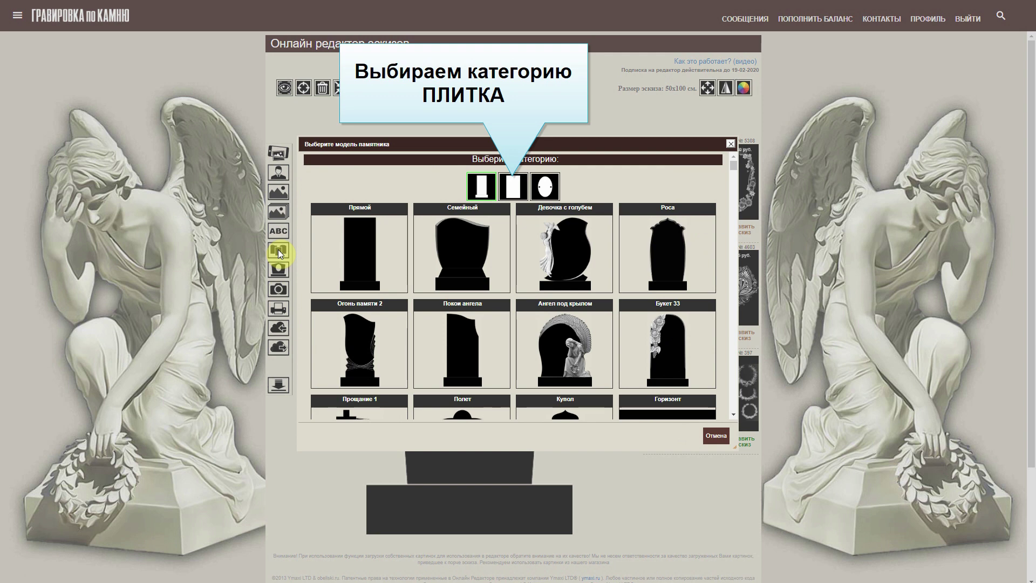
{"action": "left_click", "coordinate": [514, 198]}
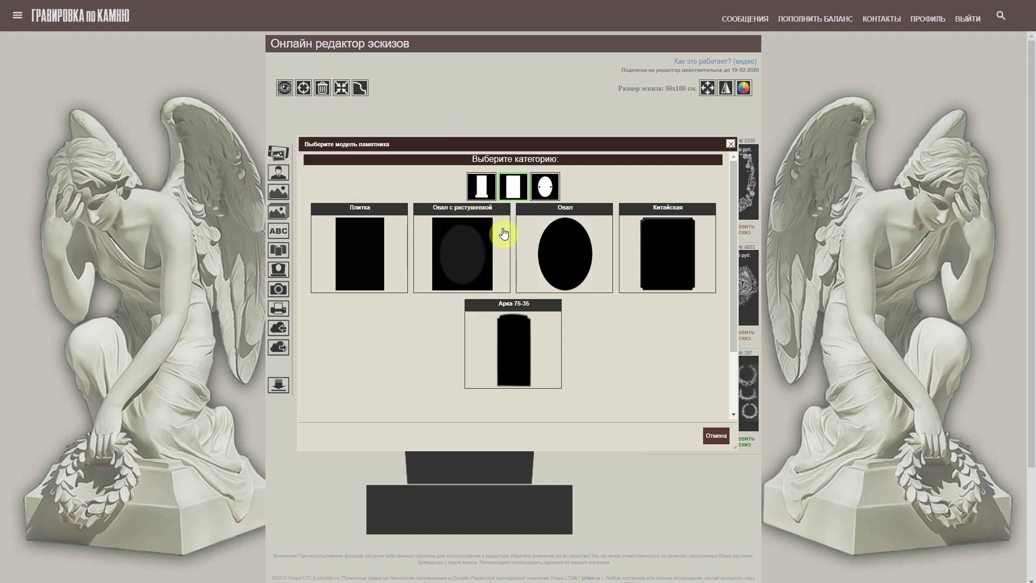
{"action": "left_click", "coordinate": [463, 261]}
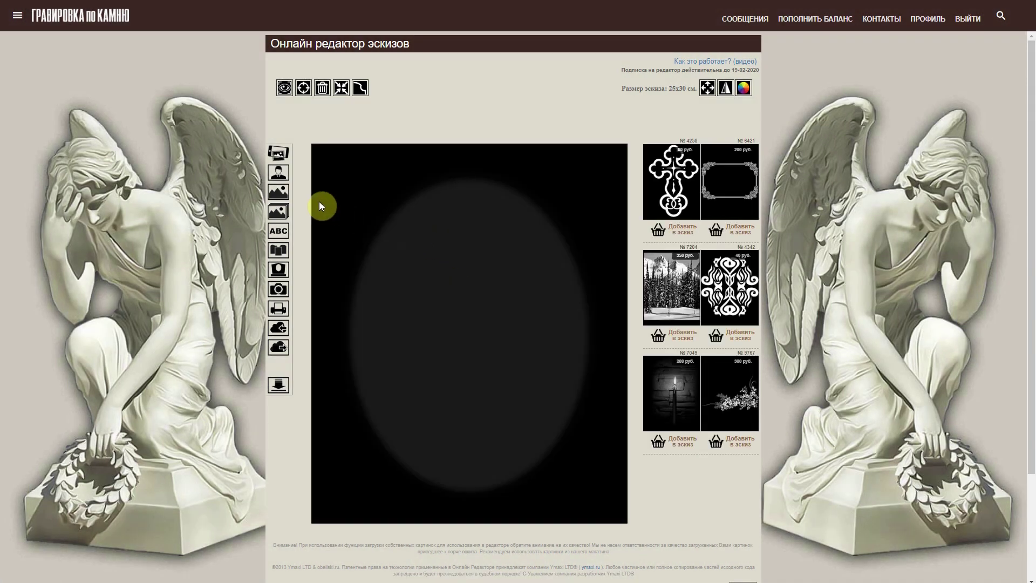
- Load the finished portrait retouch from the retouch order list into the sketch
{"action": "mouse_move", "coordinate": [280, 177]}
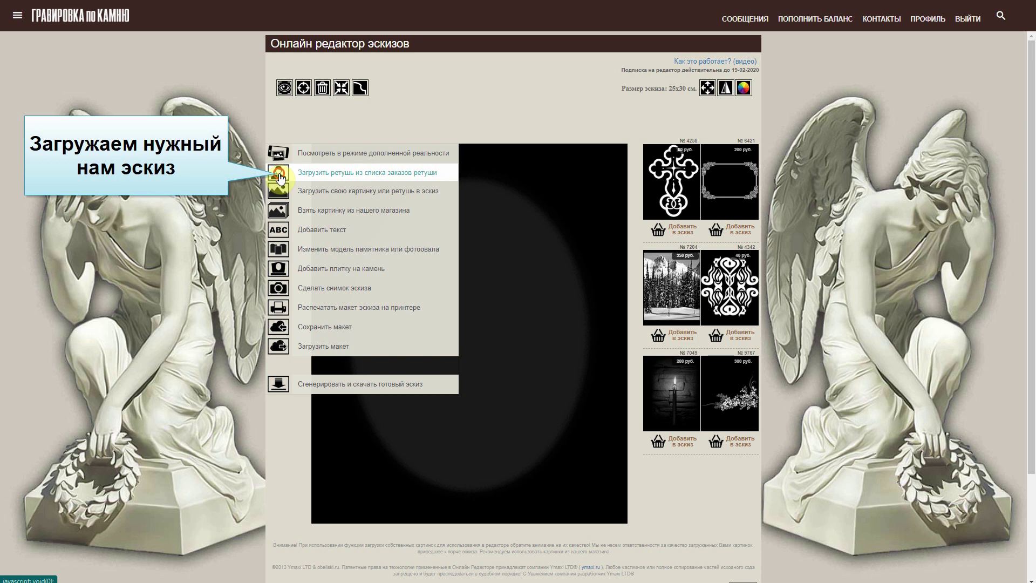
{"action": "left_click", "coordinate": [280, 173]}
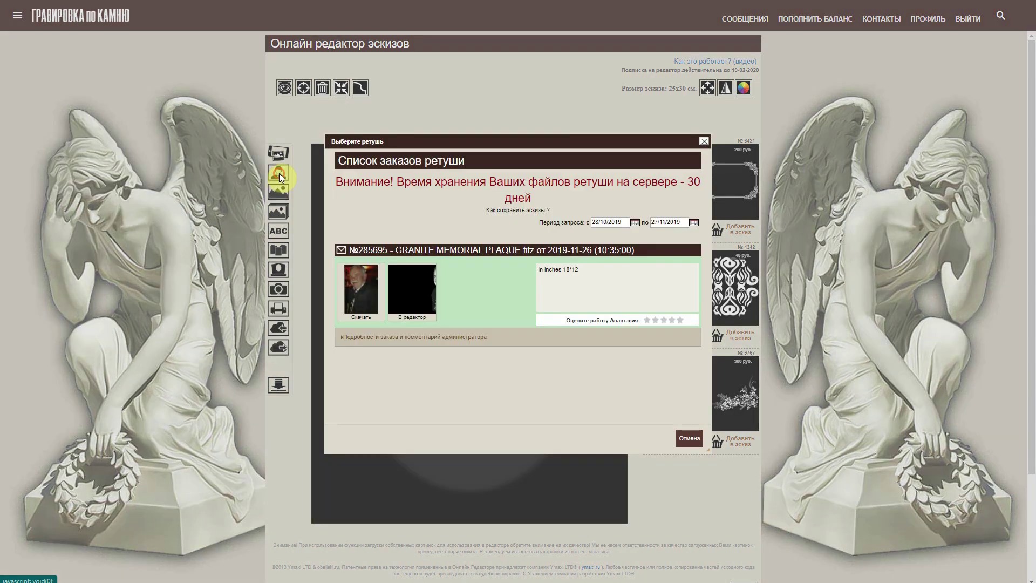
{"action": "left_click", "coordinate": [410, 292]}
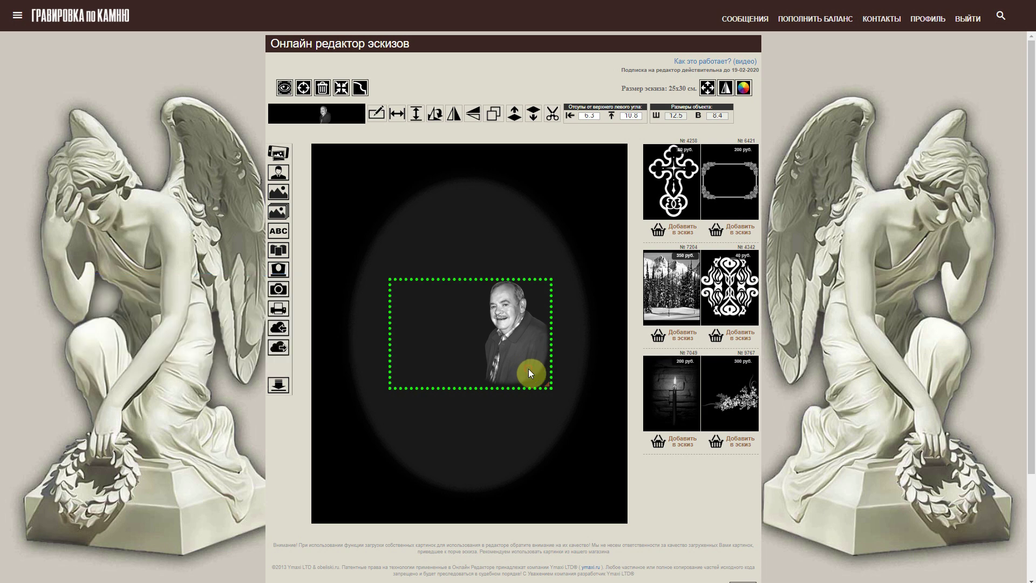
- Enlarge the portrait to about 64.5 × 43.3 cm and position the man's face inside the feathered oval
{"action": "left_click_drag", "start_coordinate": [529, 369], "coordinate": [356, 372]}
{"action": "left_click_drag", "start_coordinate": [505, 385], "coordinate": [412, 270]}
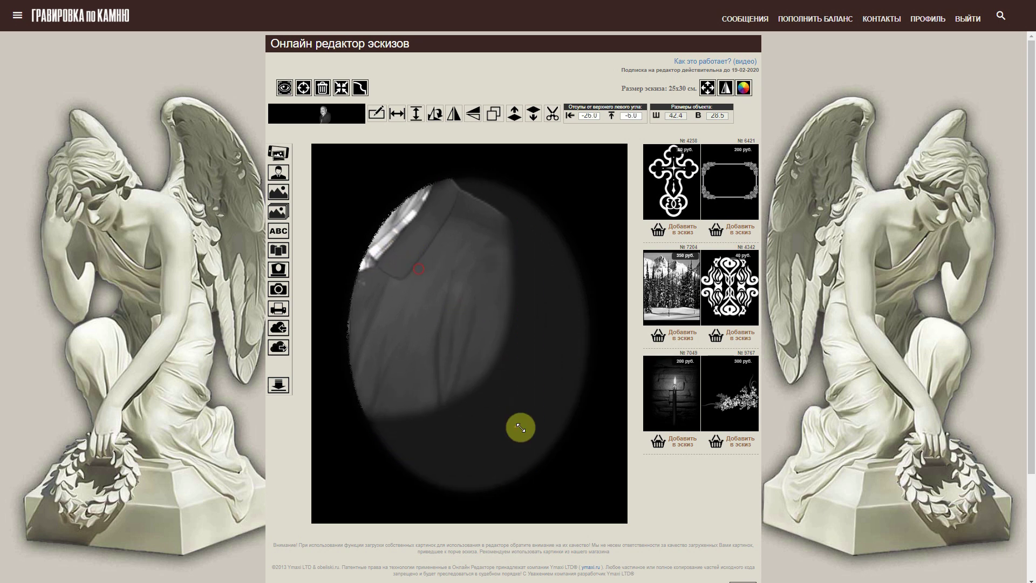
{"action": "left_click_drag", "start_coordinate": [506, 411], "coordinate": [702, 578]}
{"action": "left_click_drag", "start_coordinate": [504, 324], "coordinate": [448, 412]}
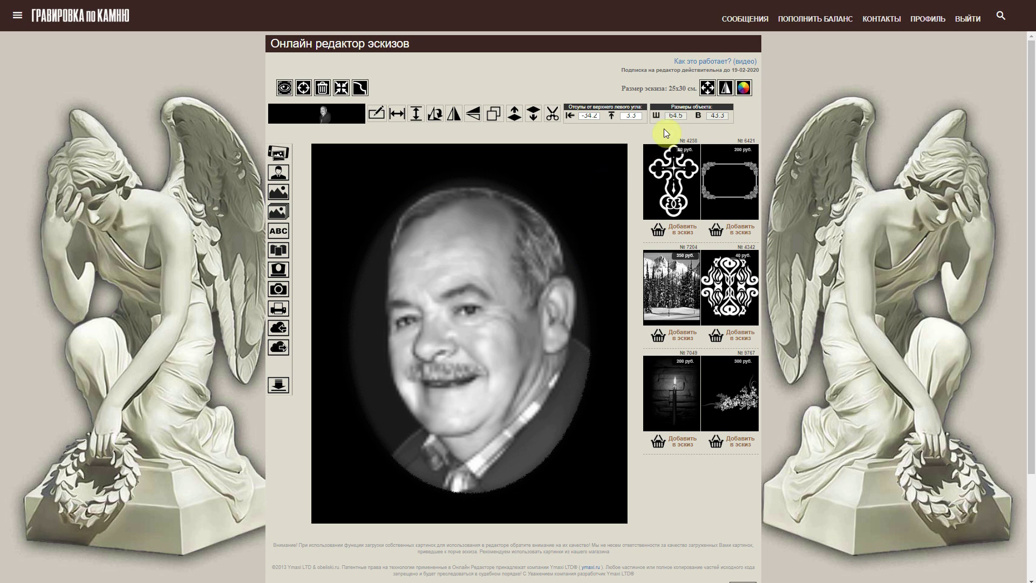
- Set the sketch size to 35 cm wide and 48 cm high
{"action": "left_click", "coordinate": [708, 89]}
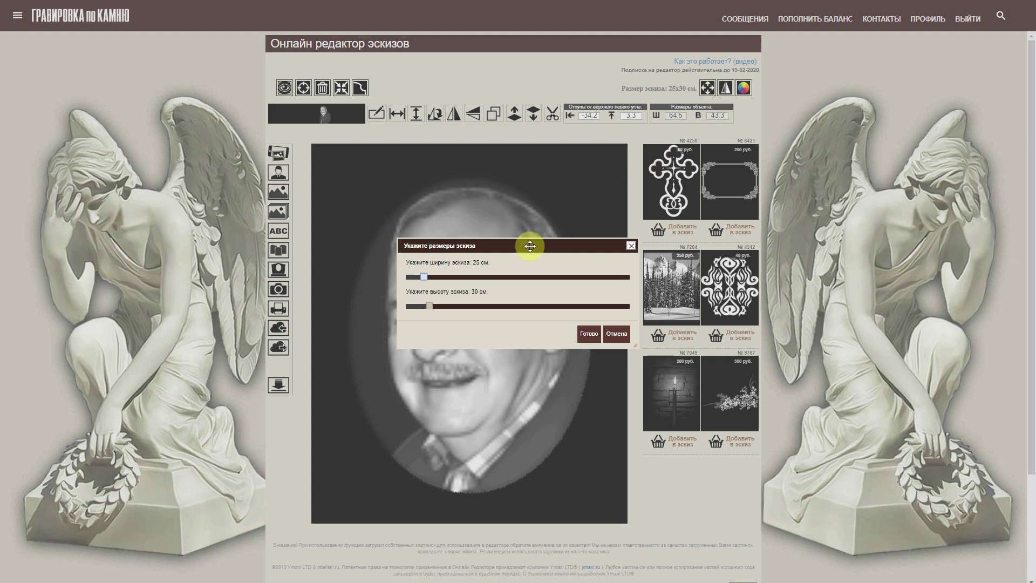
{"action": "left_click_drag", "start_coordinate": [423, 277], "coordinate": [436, 306]}
{"action": "left_click", "coordinate": [581, 332]}
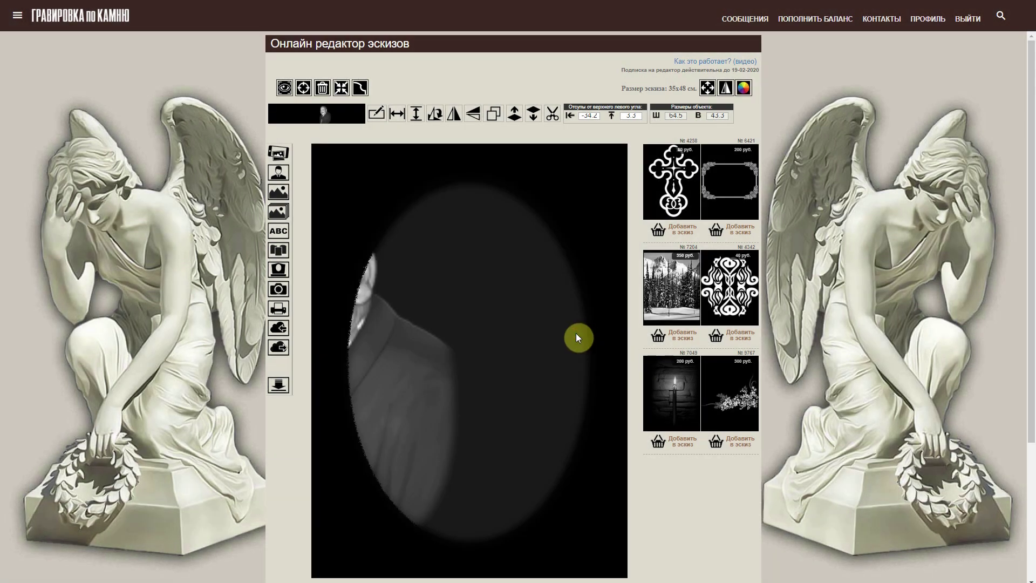
- Enlarge the portrait to about 99.4 × 66.2 cm and recentre the face in the resized oval
{"action": "left_click_drag", "start_coordinate": [576, 332], "coordinate": [502, 229]}
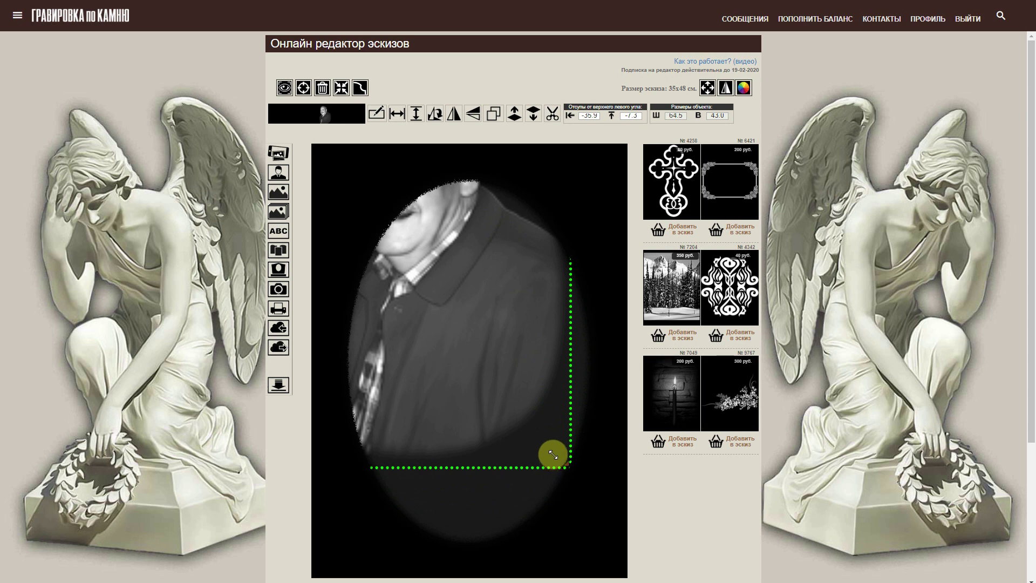
{"action": "left_click_drag", "start_coordinate": [567, 463], "coordinate": [874, 582]}
{"action": "left_click_drag", "start_coordinate": [558, 297], "coordinate": [472, 320]}
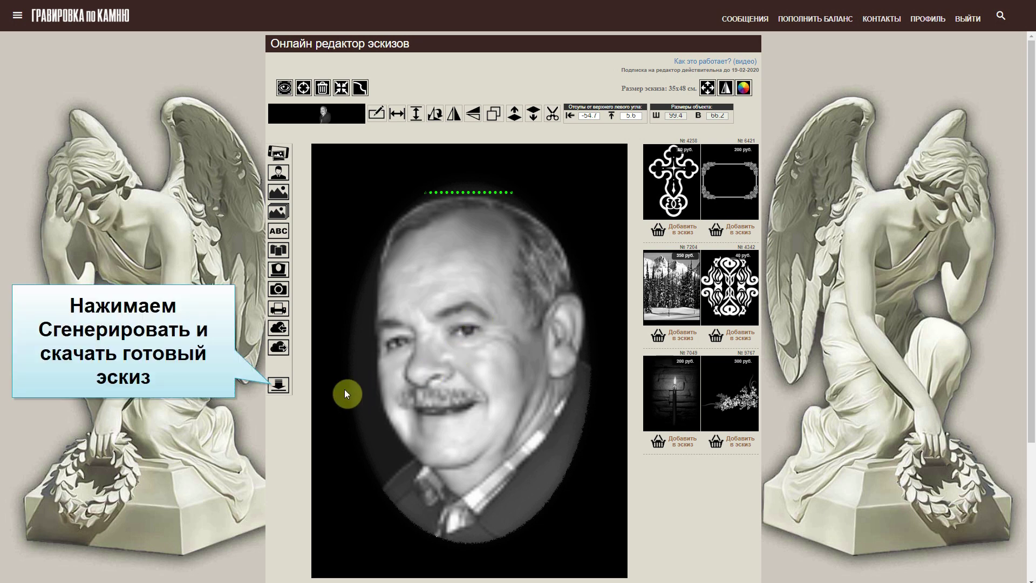
- Save the finished sketch for download under the name "растушевка"
{"action": "left_click", "coordinate": [277, 382]}
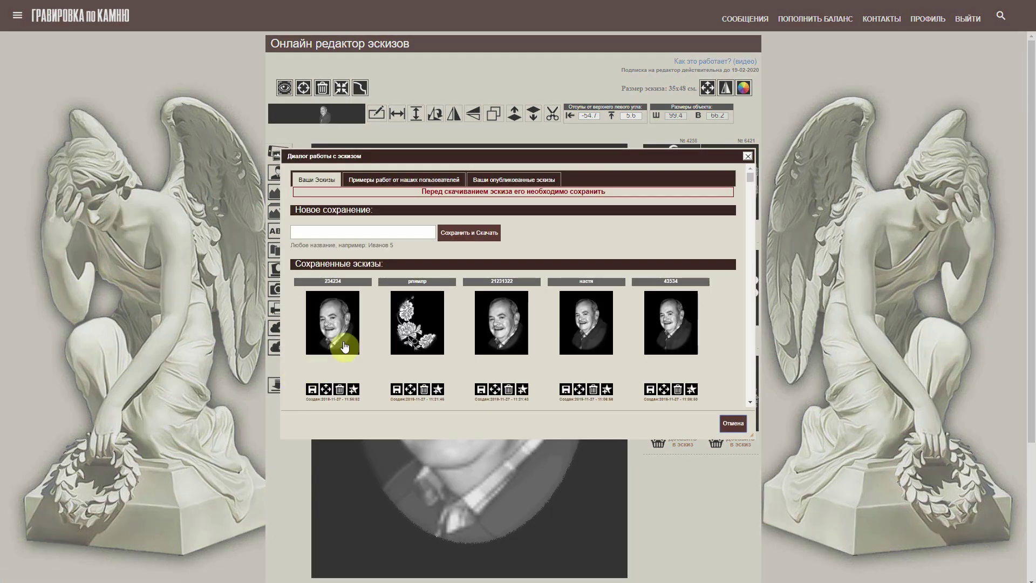
{"action": "left_click", "coordinate": [371, 233]}
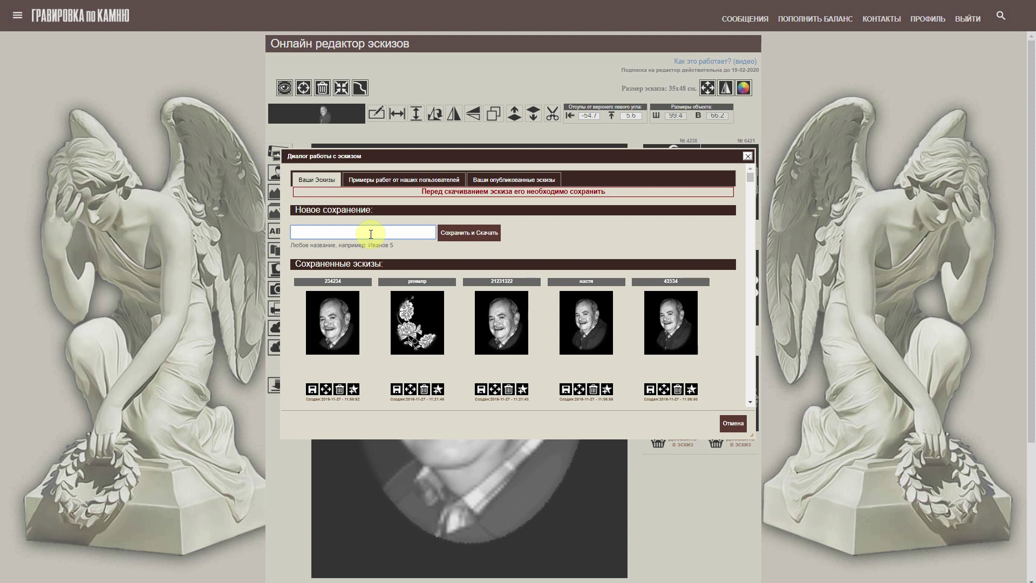
{"action": "type", "text": "растушевка"}
{"action": "left_click", "coordinate": [478, 233]}
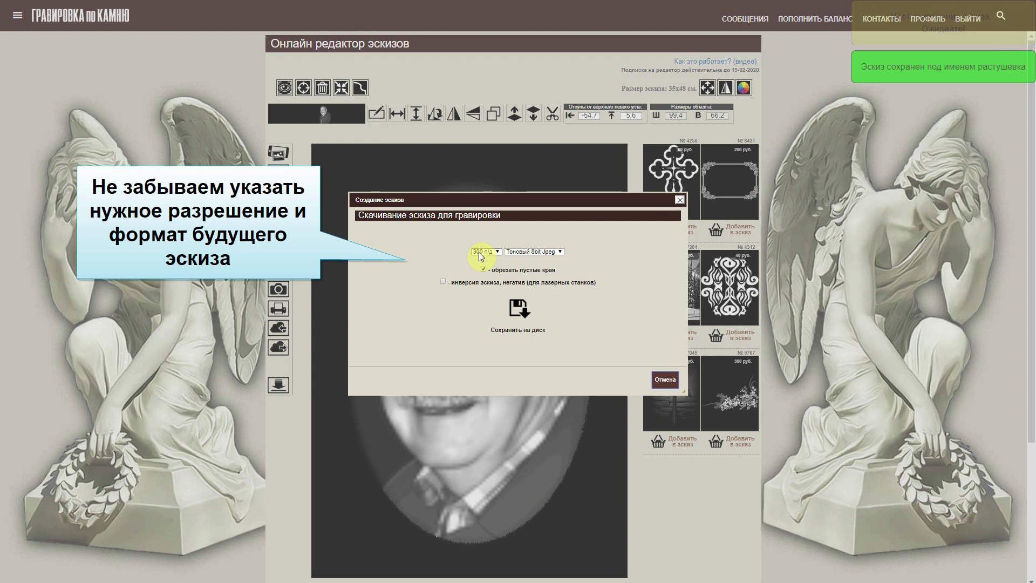
- Download the sketch to disk at 125 п/д in Битовый 1bit BMP format with empty edges trimmed
{"action": "left_click", "coordinate": [485, 254]}
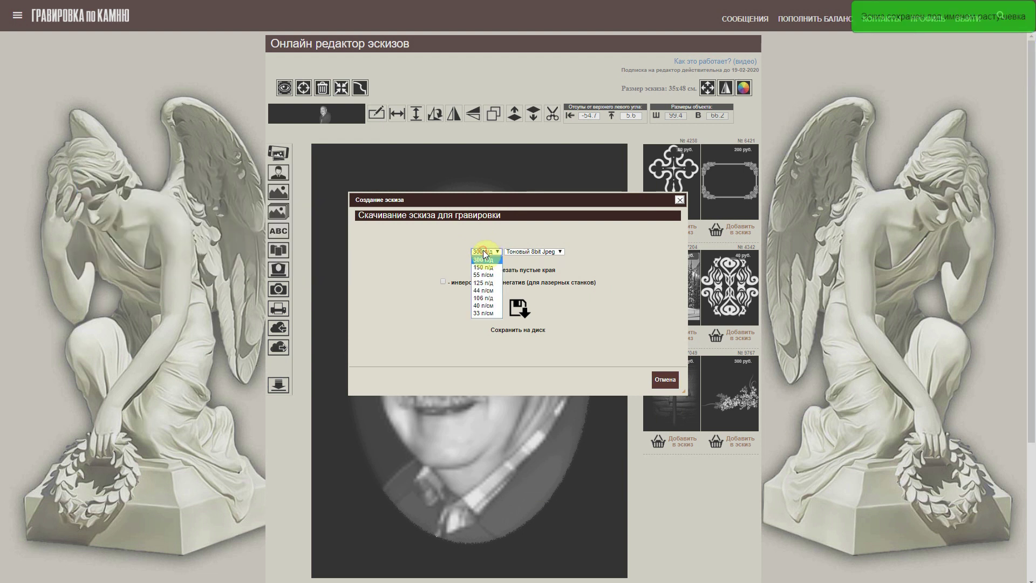
{"action": "left_click", "coordinate": [480, 280]}
{"action": "left_click", "coordinate": [532, 252]}
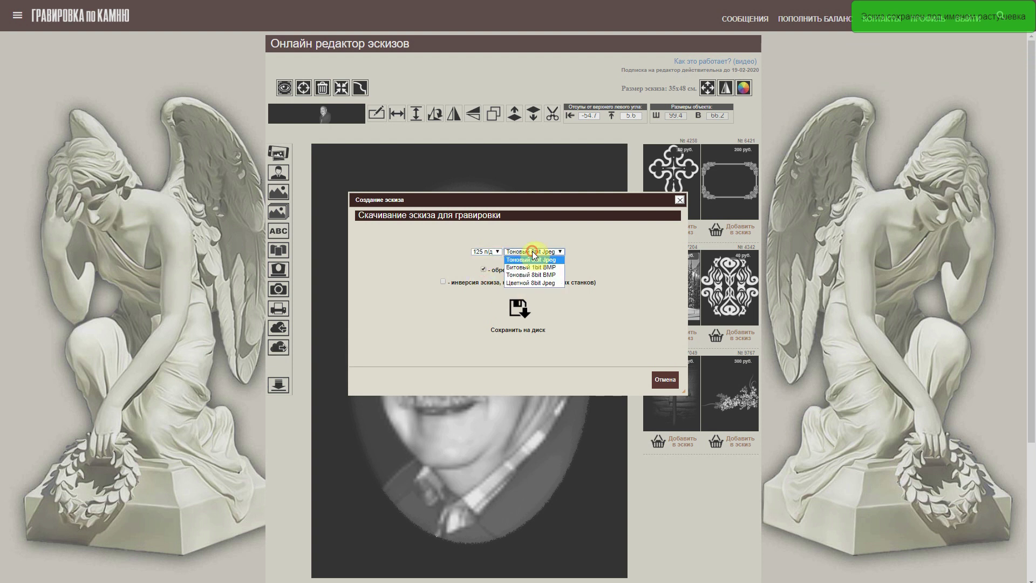
{"action": "left_click", "coordinate": [528, 270]}
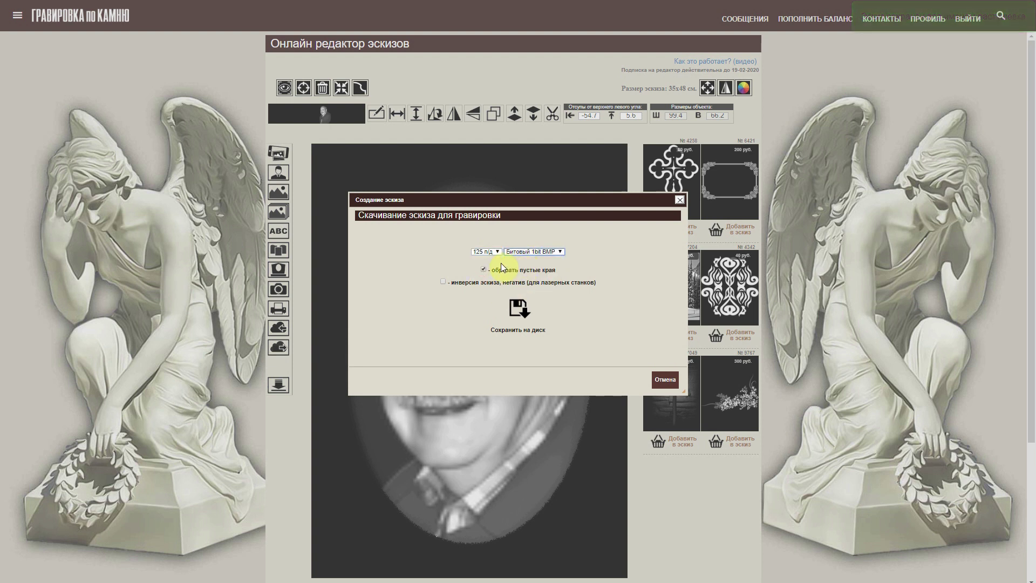
{"action": "left_click", "coordinate": [483, 270]}
{"action": "left_click", "coordinate": [516, 308]}
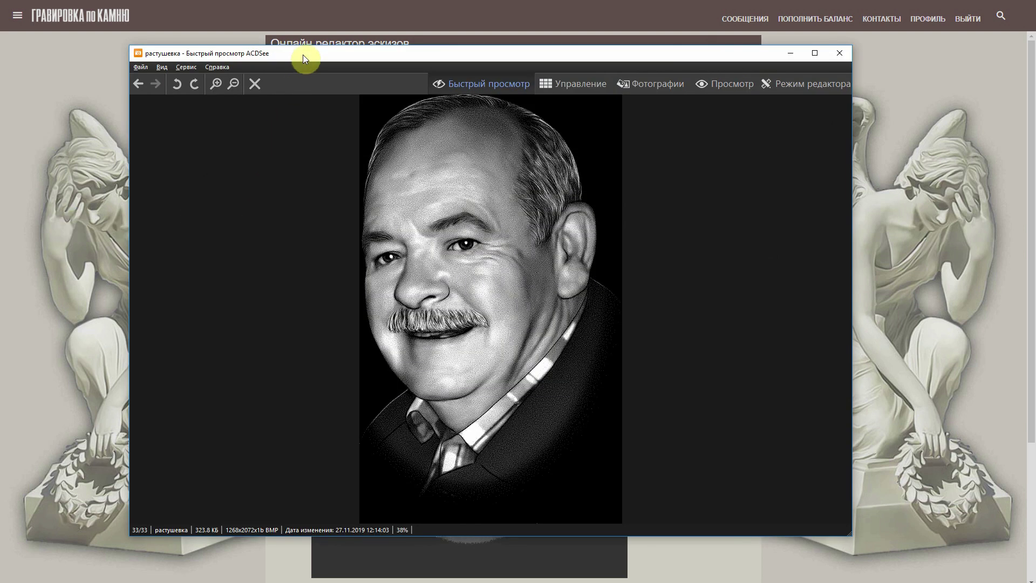
- Examine the downloaded portrait in the image viewer, checking the feathered lower edge and face up close and as a whole
{"action": "left_click_drag", "start_coordinate": [306, 46], "coordinate": [311, 0]}
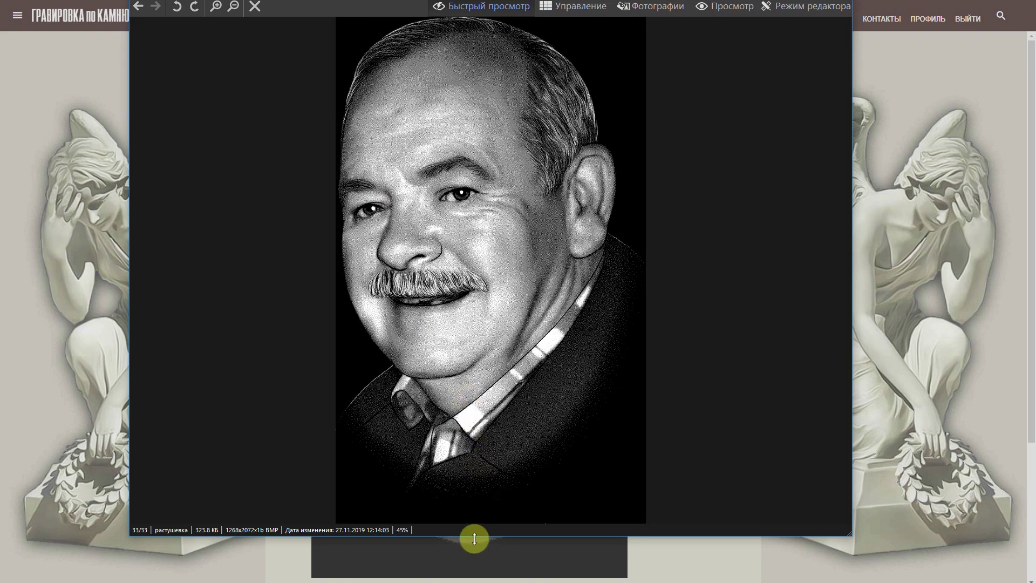
{"action": "left_click_drag", "start_coordinate": [475, 536], "coordinate": [474, 582]}
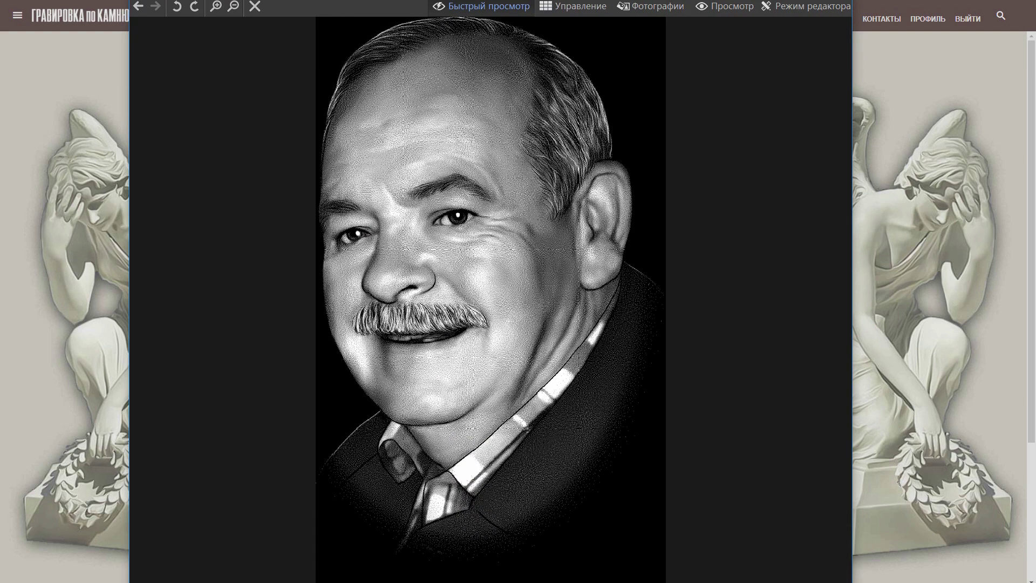
{"action": "left_click", "coordinate": [217, 7]}
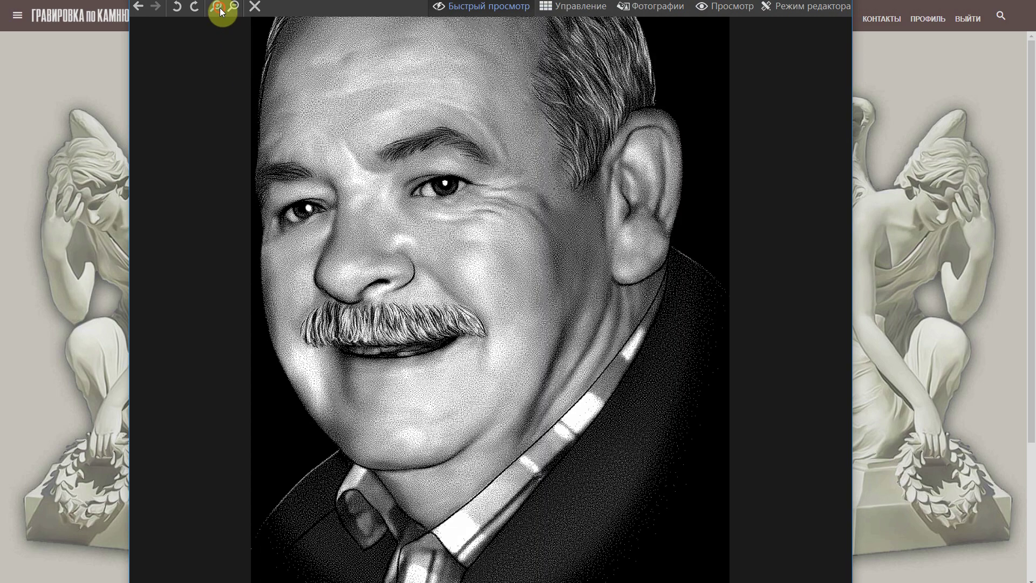
{"action": "left_click", "coordinate": [217, 7]}
{"action": "scroll", "coordinate": [556, 232], "scroll_direction": "down", "scroll_amount": 5}
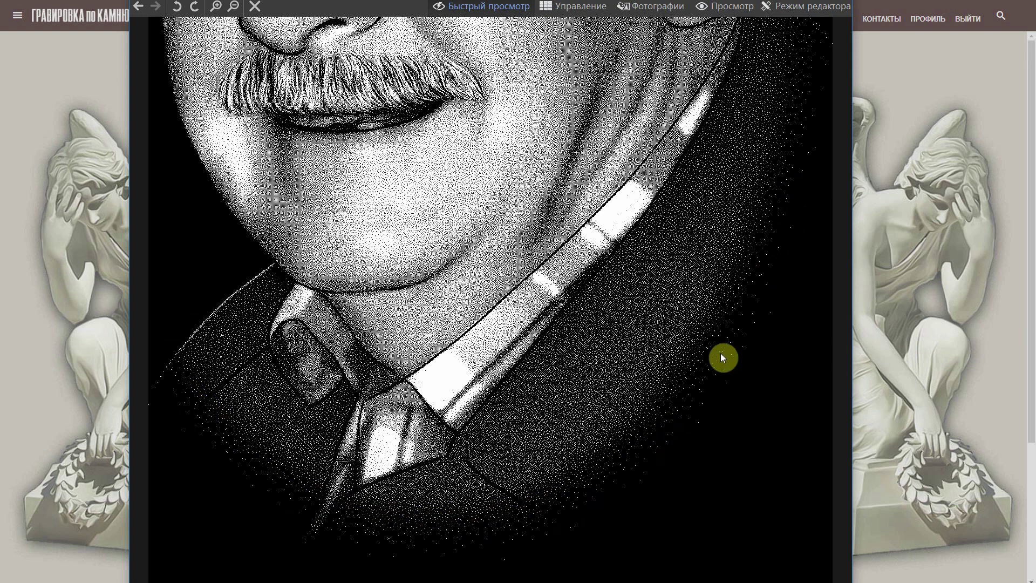
{"action": "left_click_drag", "start_coordinate": [737, 167], "coordinate": [697, 353]}
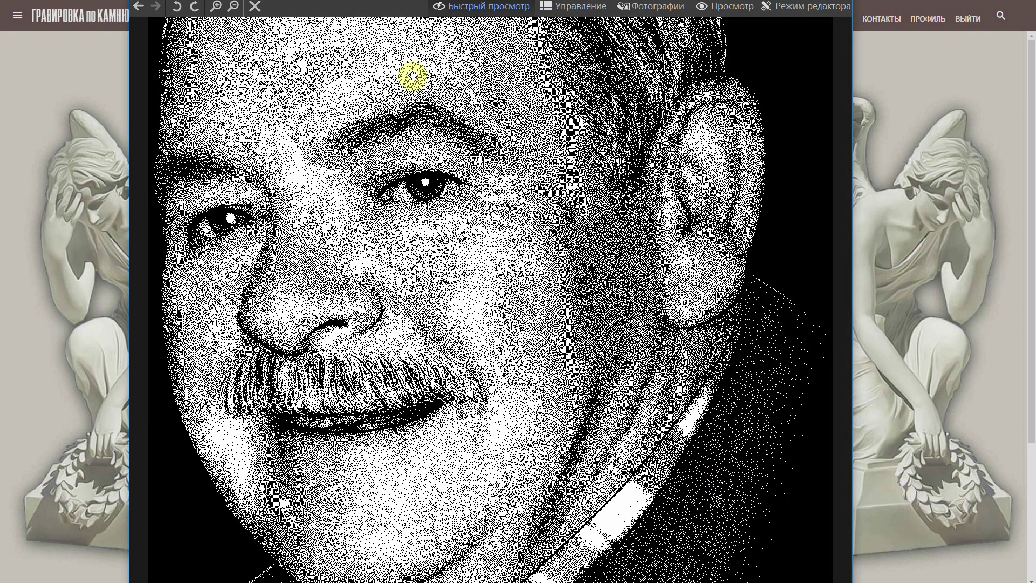
{"action": "left_click", "coordinate": [234, 7]}
{"action": "left_click", "coordinate": [235, 6]}
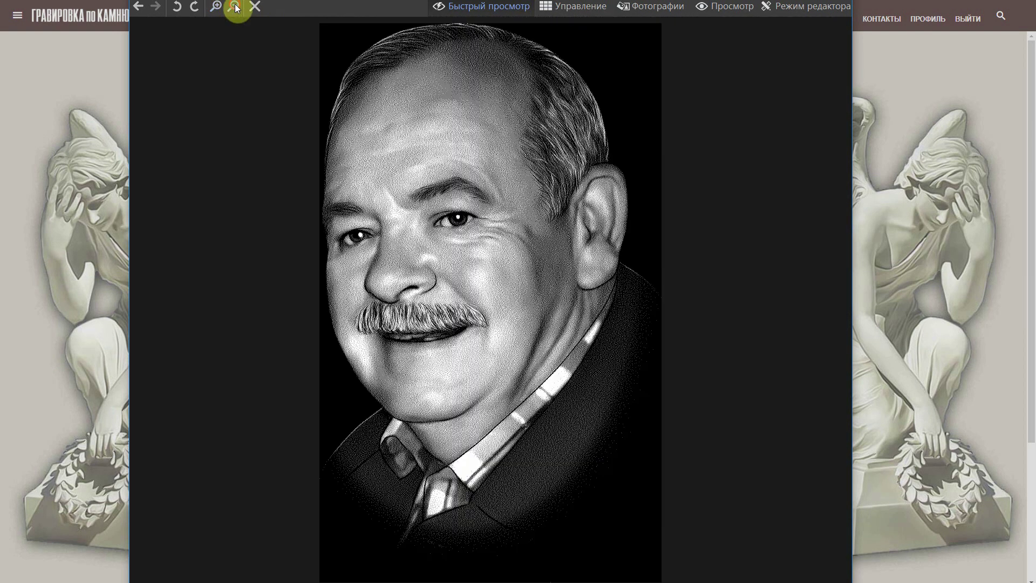